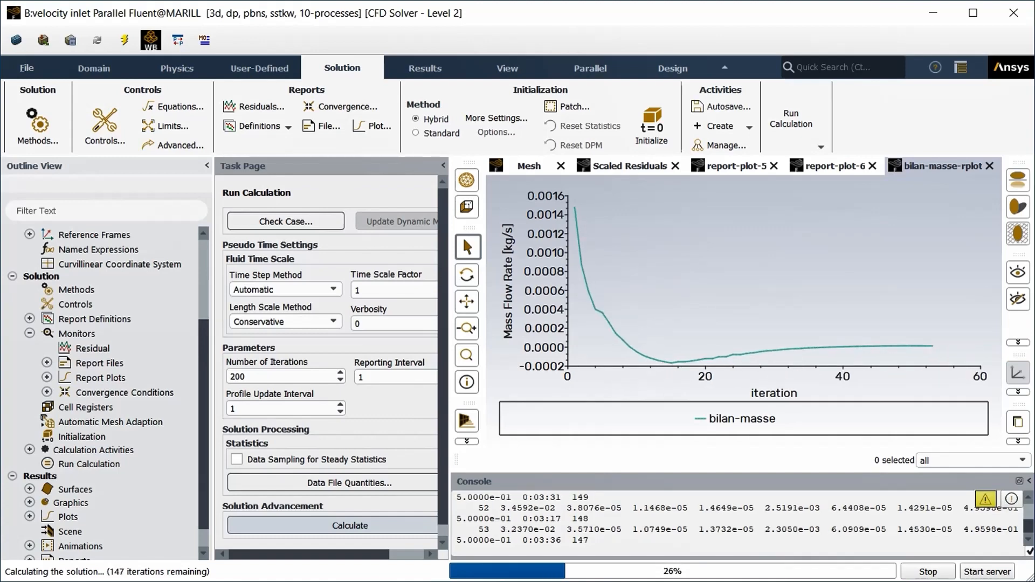
- Check the inlet velocity, outlet velocity and scaled residuals plots while the calculation is running
left_click(749, 177)
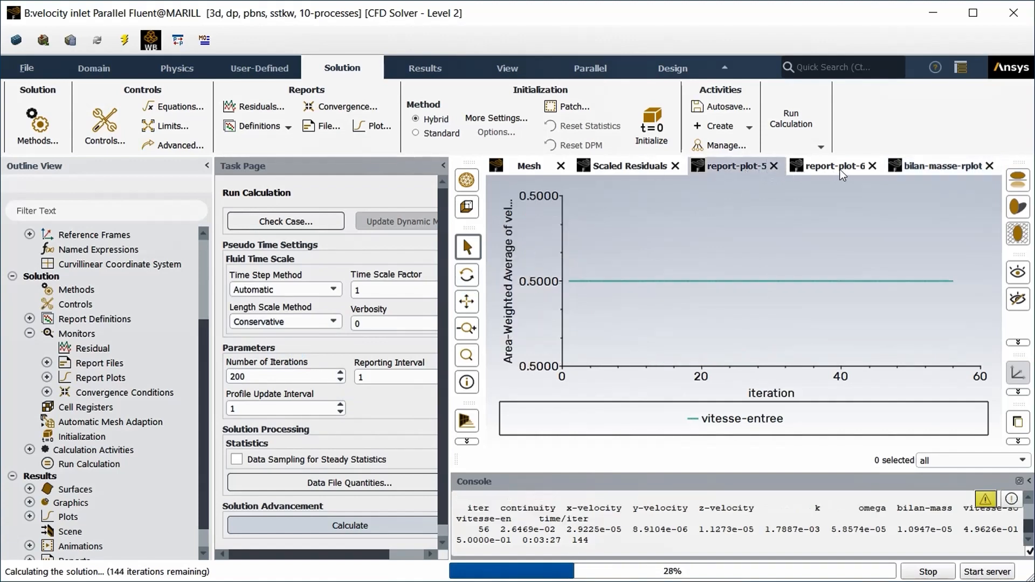
left_click(856, 172)
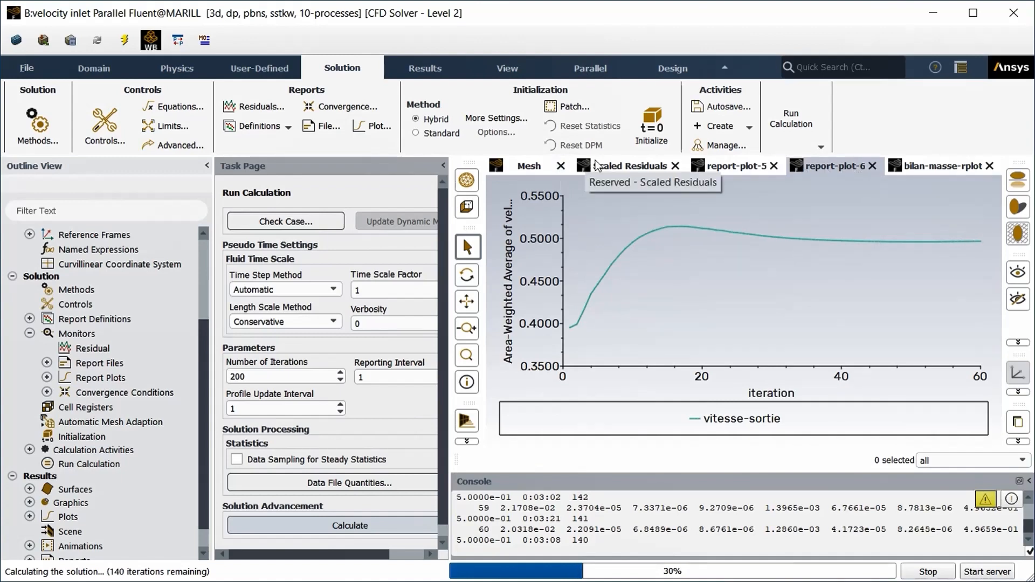
left_click(628, 166)
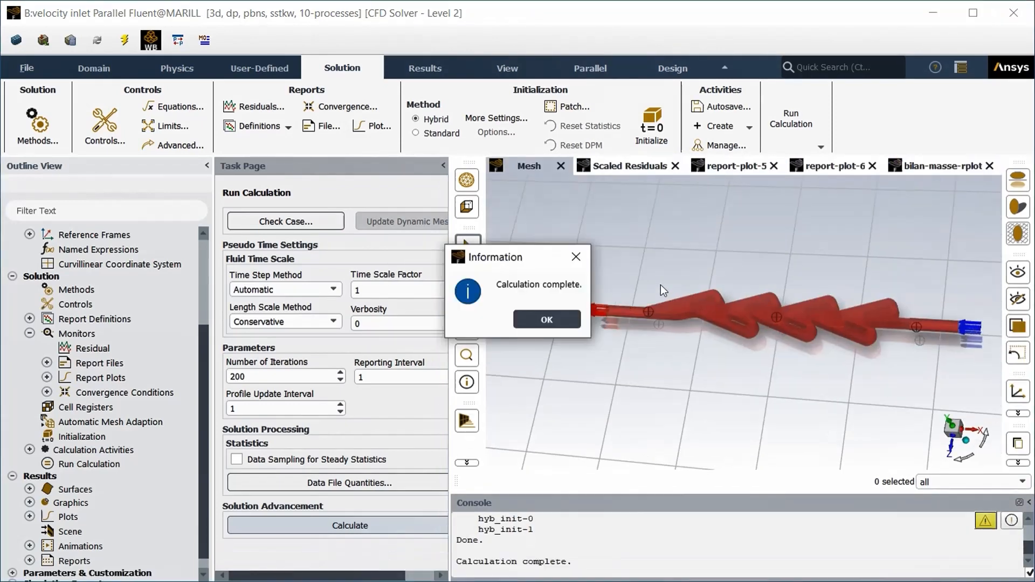
- Dismiss the completion message and review the scaled residuals, the bilan-masse plot and the final iterations in the console
left_click(548, 318)
left_click(616, 166)
left_click(935, 165)
left_click_drag(779, 489, 707, 330)
scroll(638, 519, "up", 10)
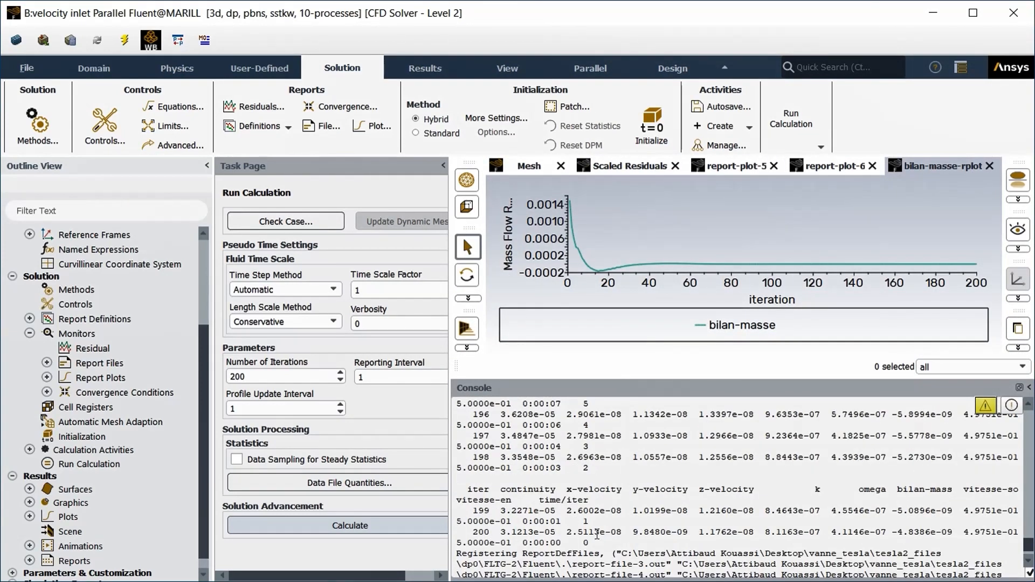
scroll(598, 535, "down", 5)
left_click_drag(728, 384, 728, 499)
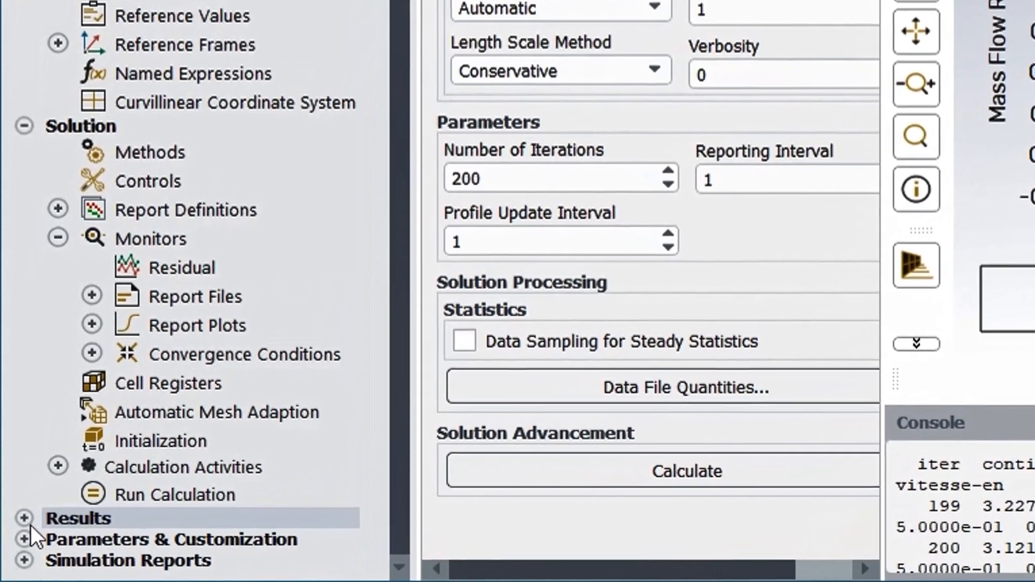
- Create and display a filled contour plot of Velocity Magnitude on the plane surface, and close its settings
left_click(27, 519)
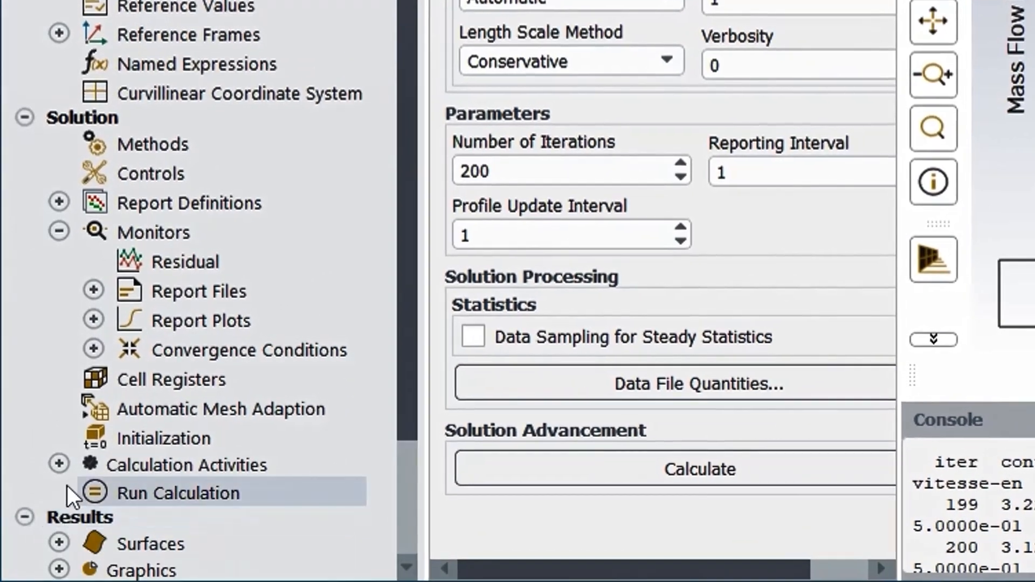
scroll(67, 485, "down", 3)
left_click(60, 393)
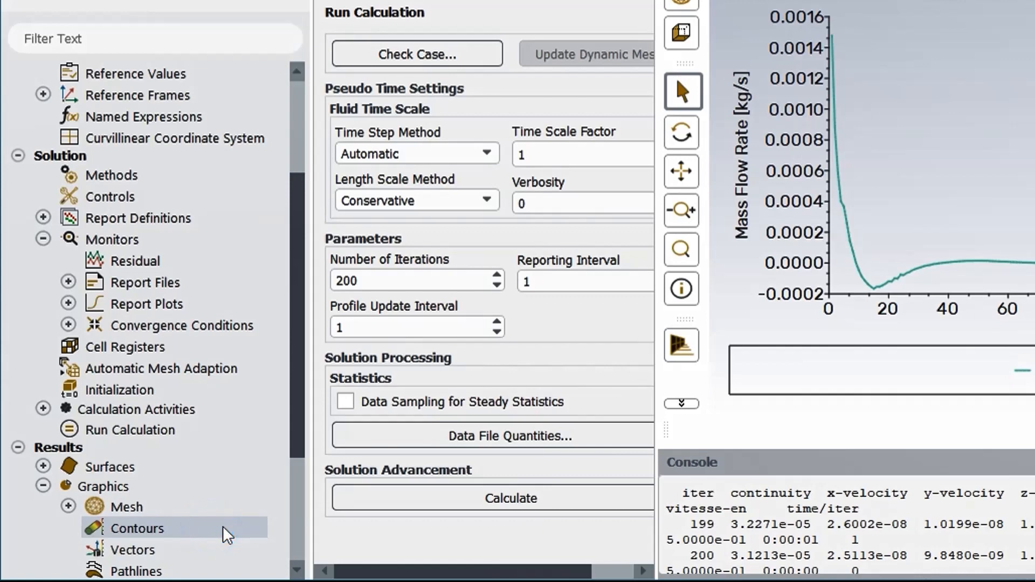
right_click(166, 528)
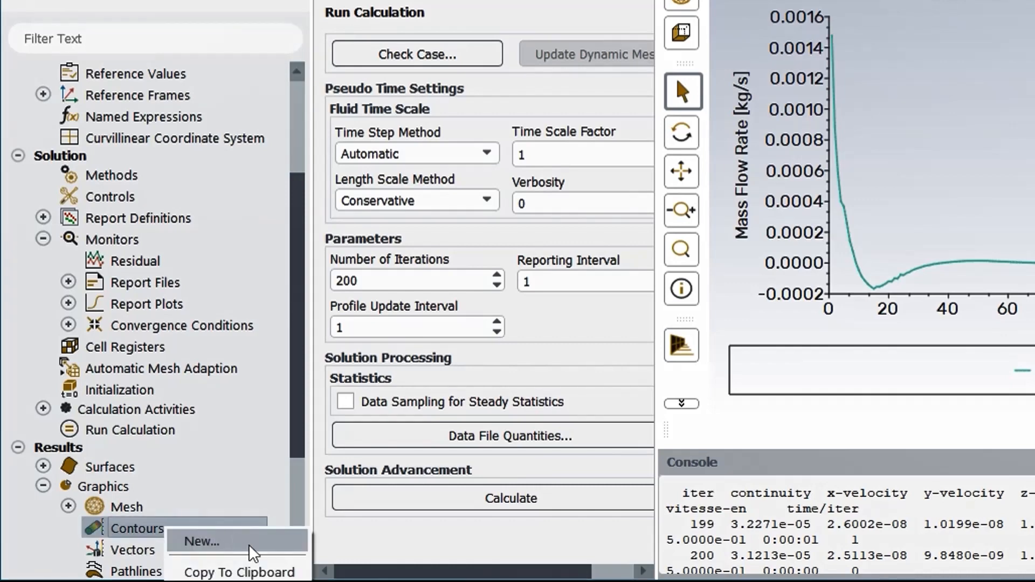
left_click(277, 547)
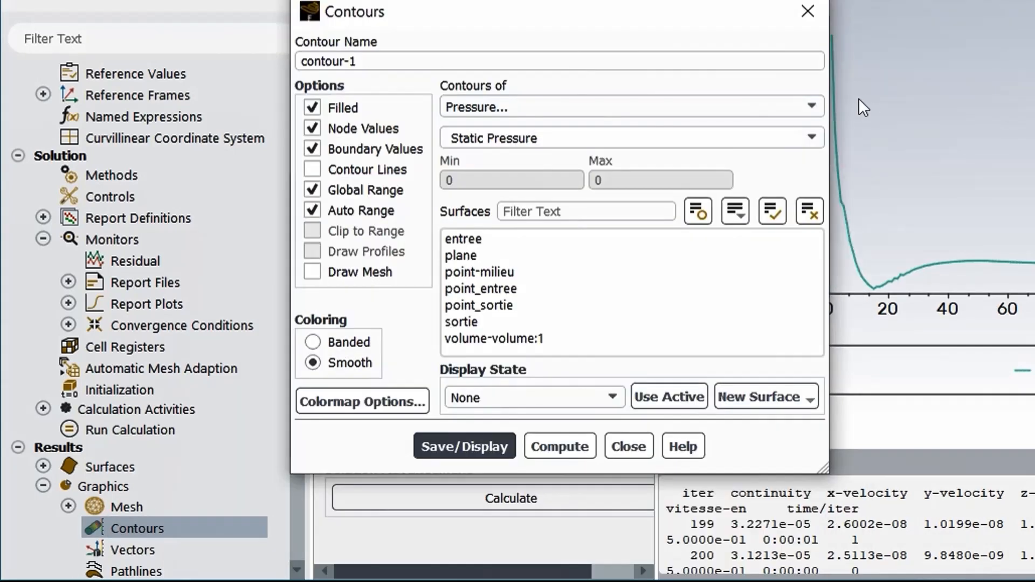
left_click(816, 111)
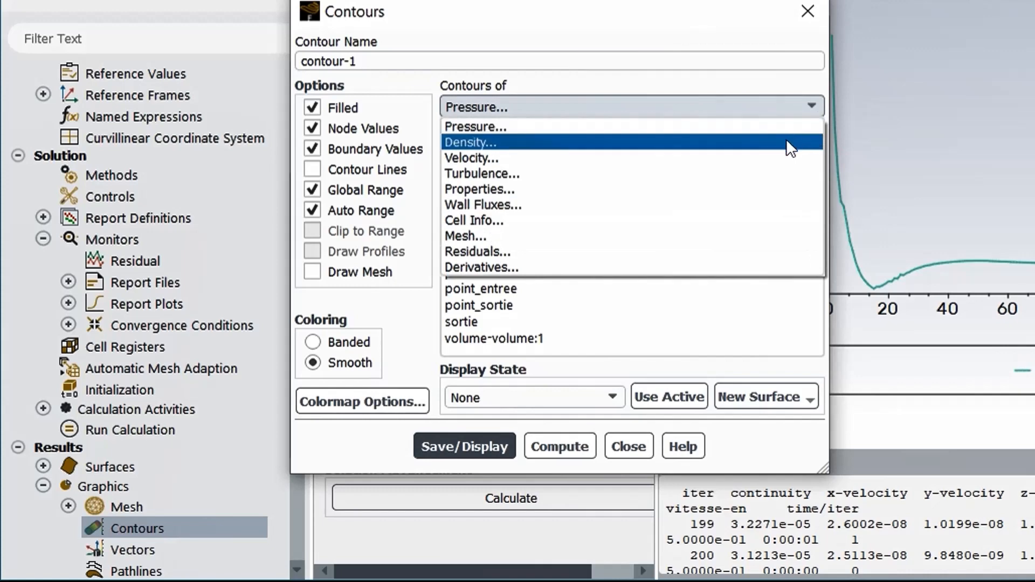
left_click(778, 157)
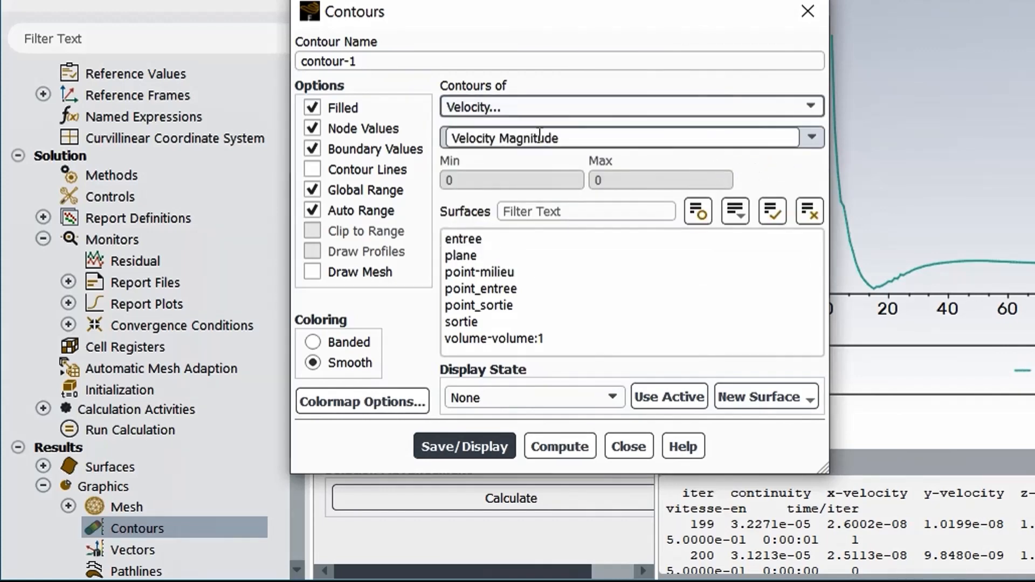
left_click(584, 256)
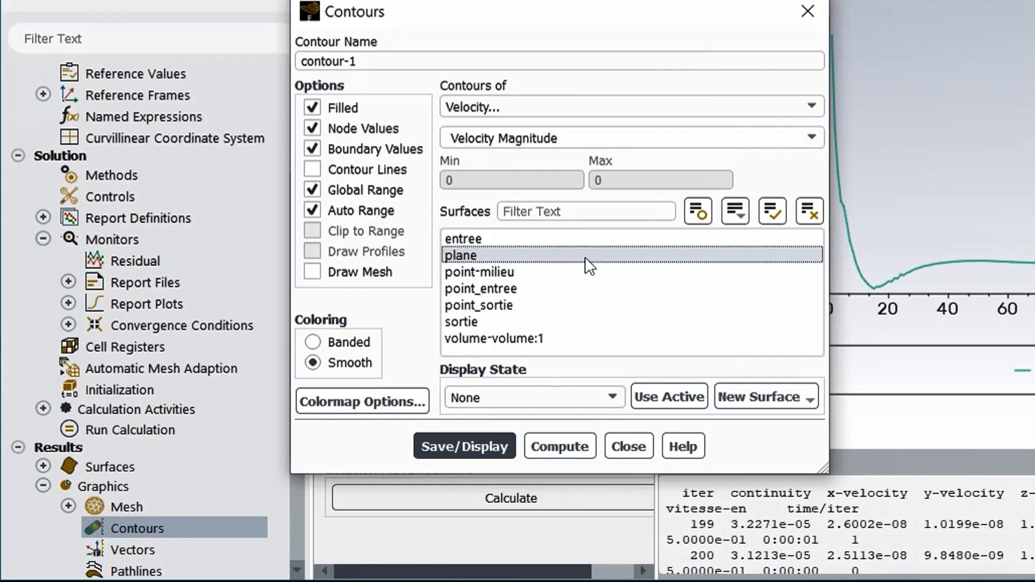
left_click(469, 445)
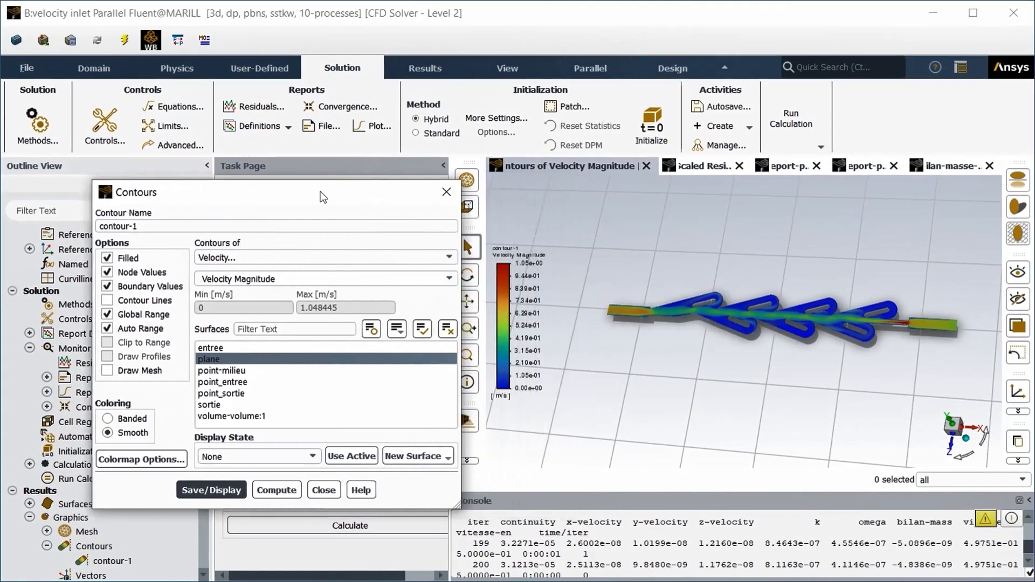
left_click_drag(322, 197, 203, 205)
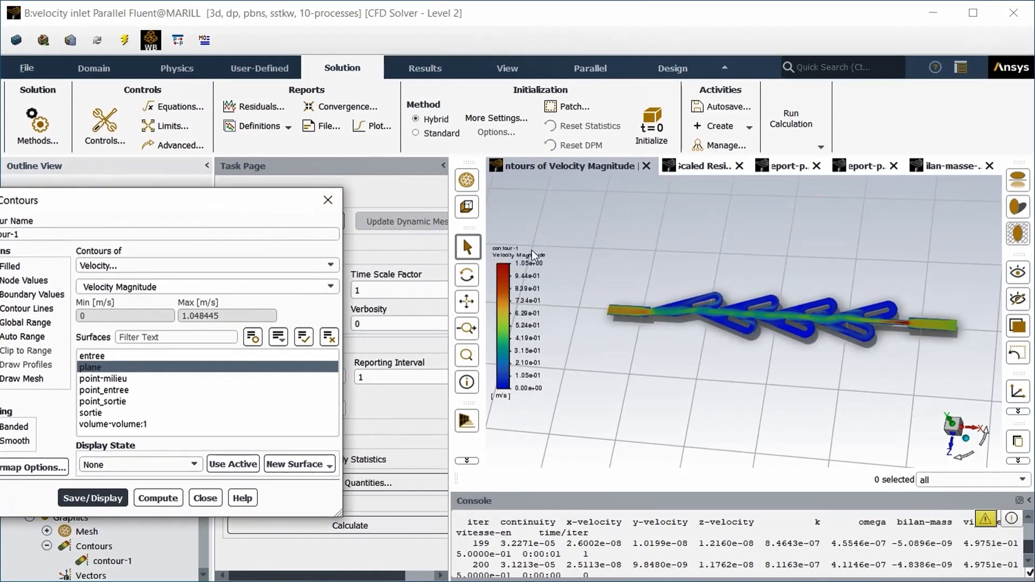
left_click(205, 497)
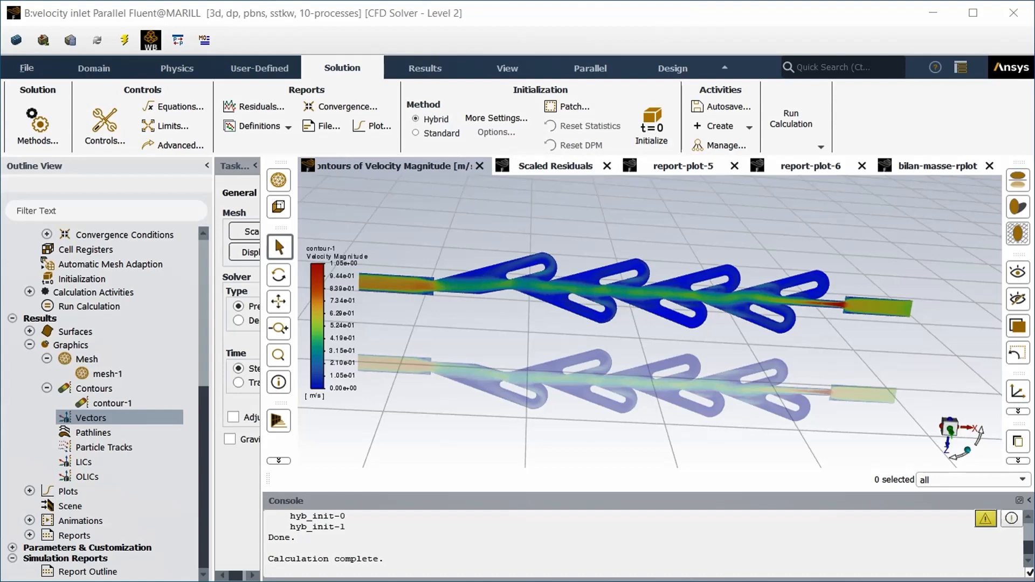
- Create and display velocity vectors colored by Velocity Magnitude on the plane surface
right_click(111, 421)
left_click(132, 429)
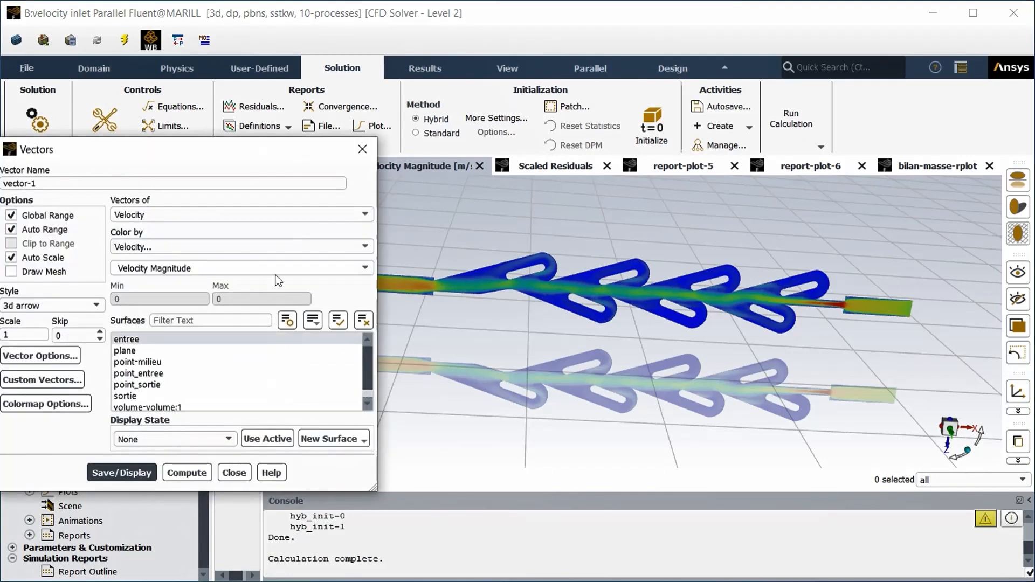
left_click(215, 349)
left_click(143, 478)
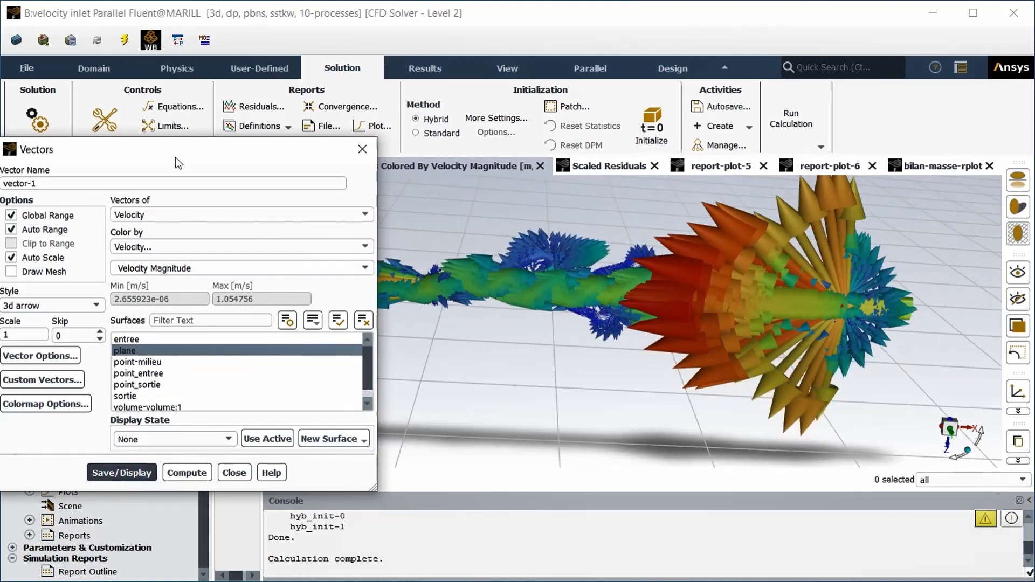
left_click_drag(175, 157, 263, 448)
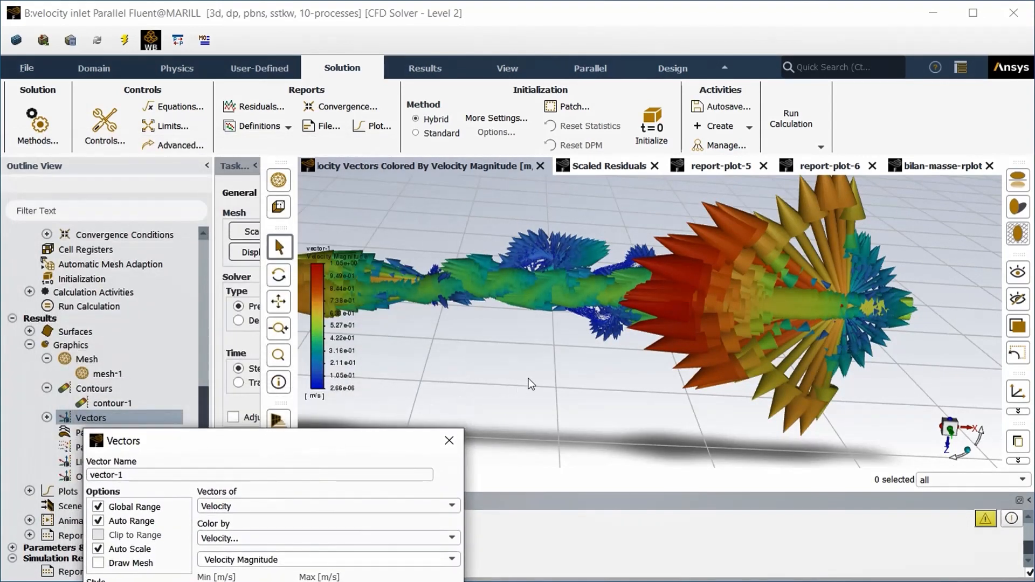
- Examine the displayed velocity vectors along the whole valve and up close around its loops
scroll(547, 360, "down", 3)
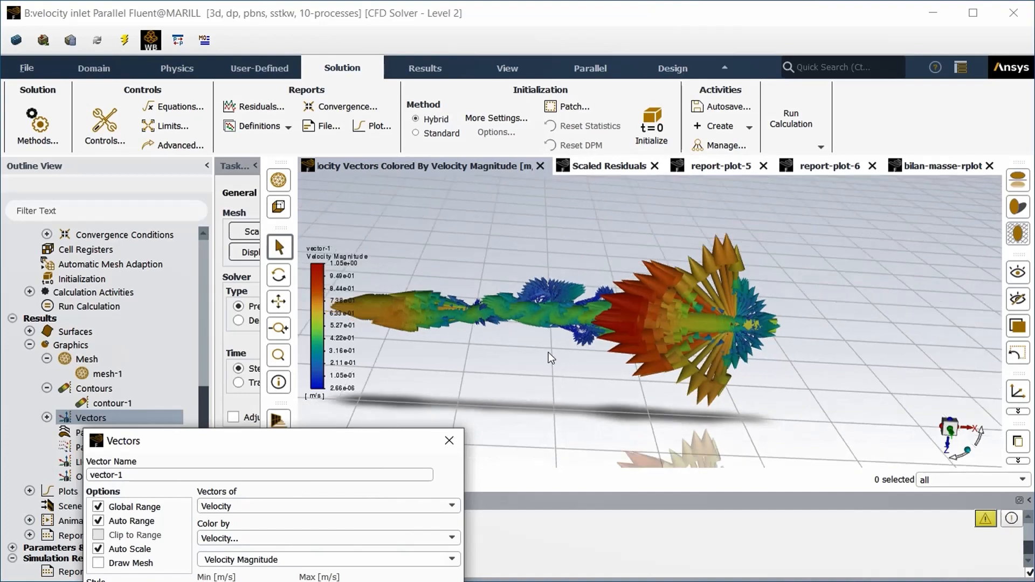
left_click_drag(549, 358, 579, 340)
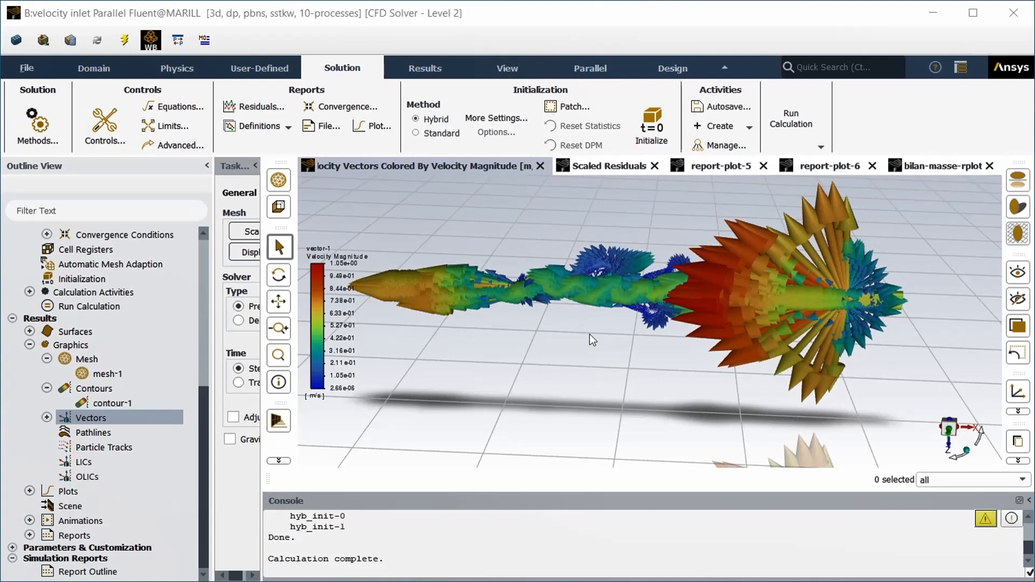
scroll(519, 356, "down", 3)
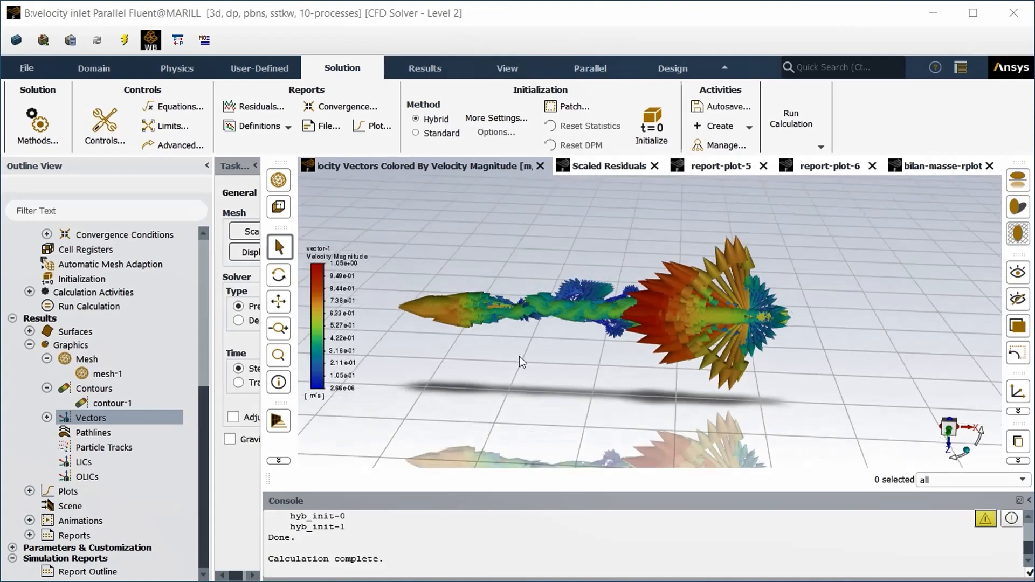
scroll(576, 304, "up", 5)
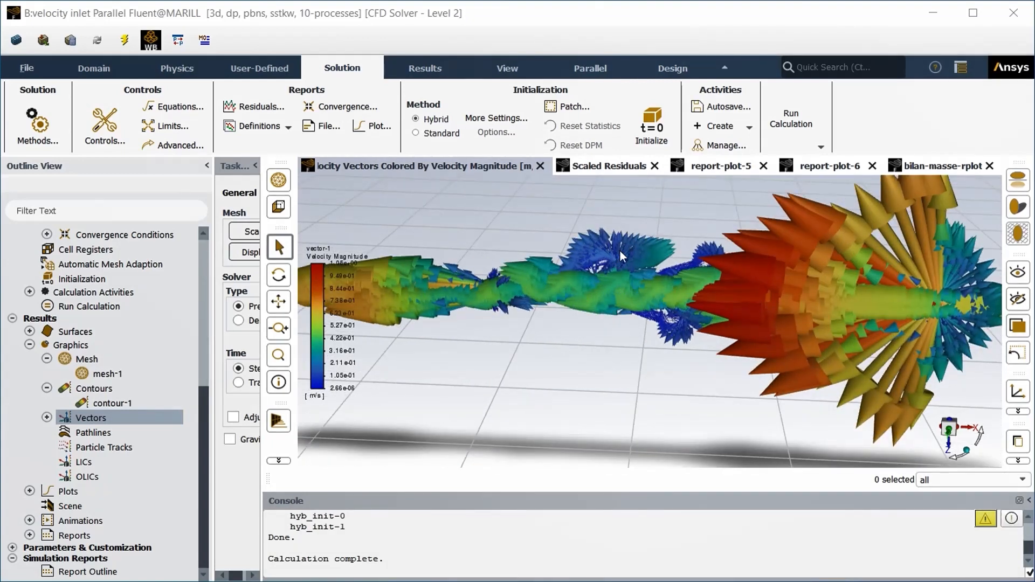
scroll(653, 267, "up", 5)
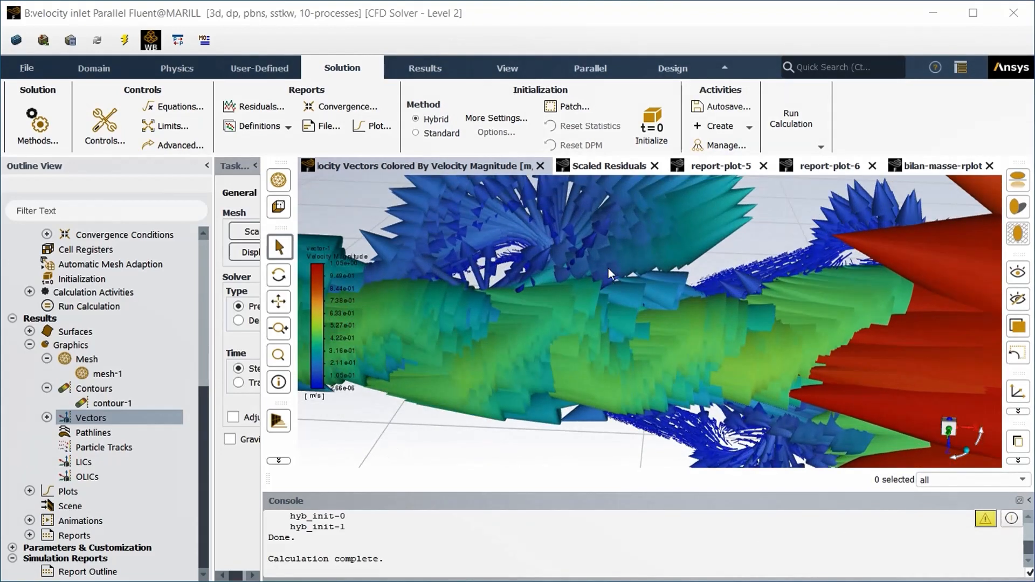
scroll(555, 276, "down", 5)
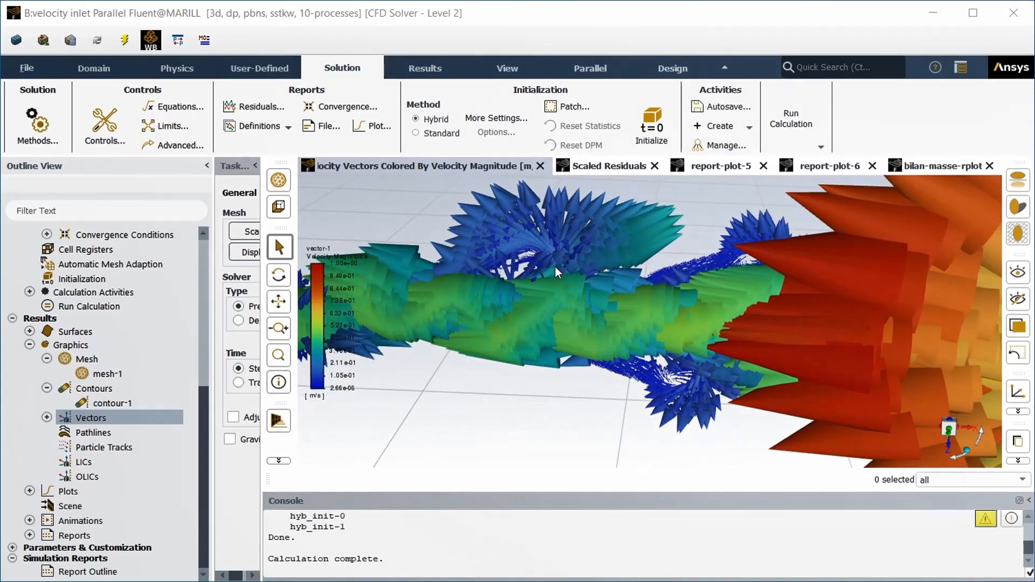
scroll(554, 276, "down", 3)
- Create and display pathlines colored by Particle ID, released from the plane surface
left_click(81, 432)
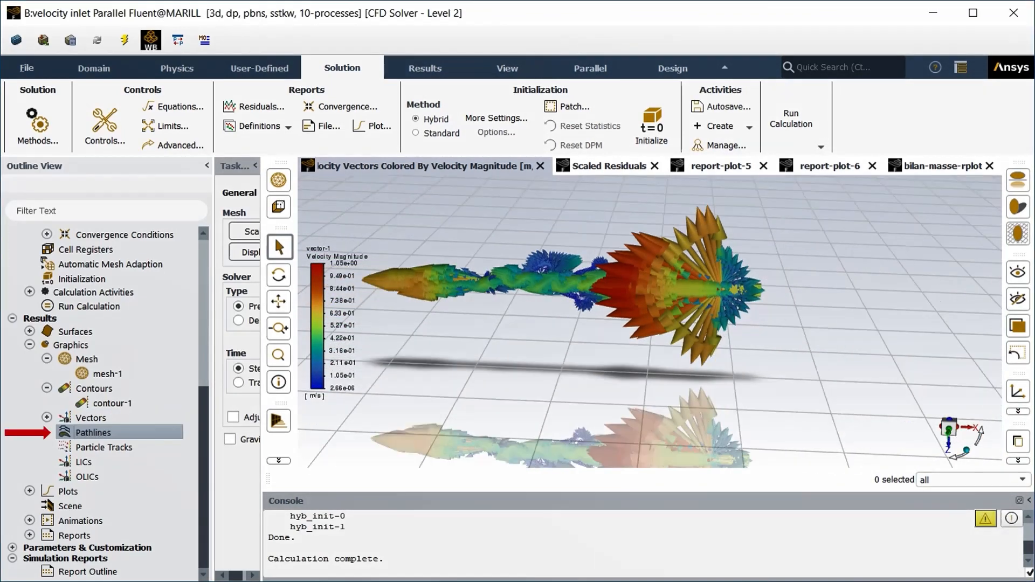
right_click(130, 435)
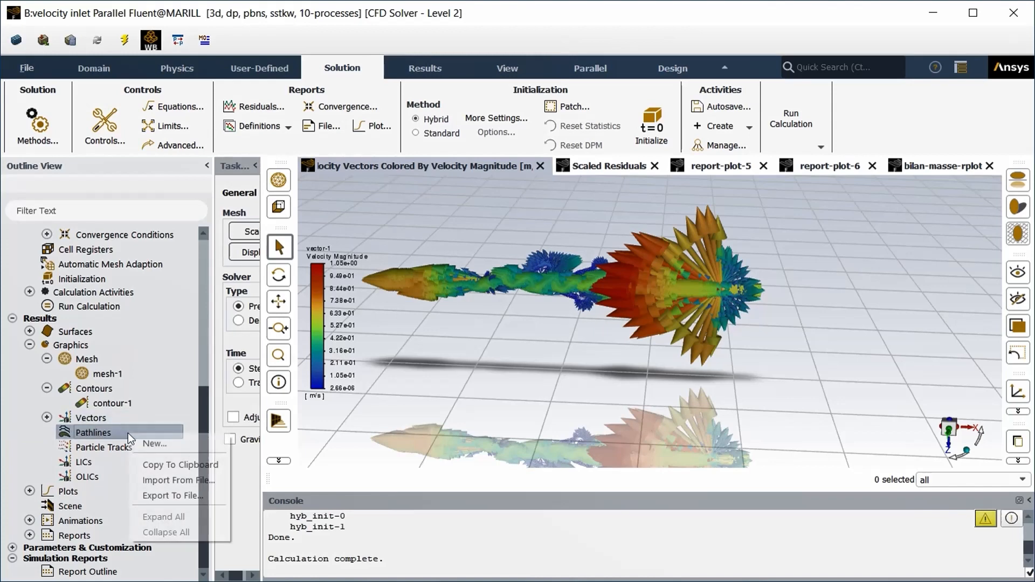
left_click(173, 444)
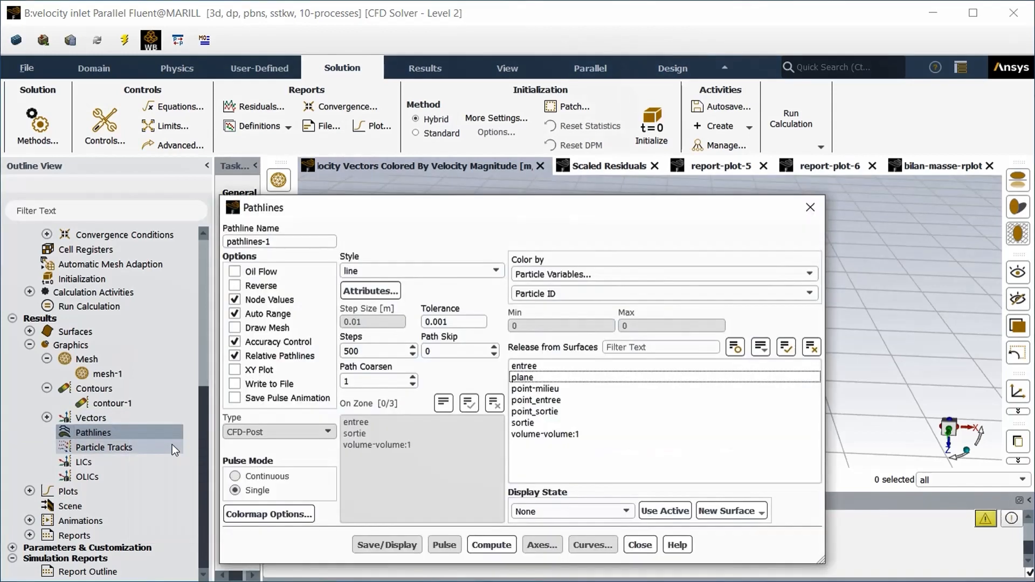
left_click(569, 376)
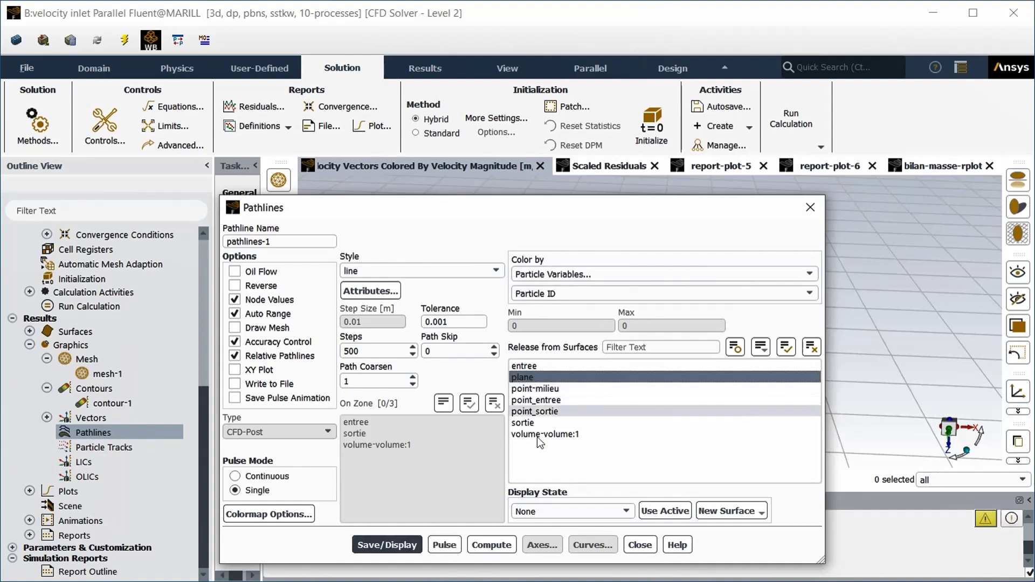
left_click(377, 545)
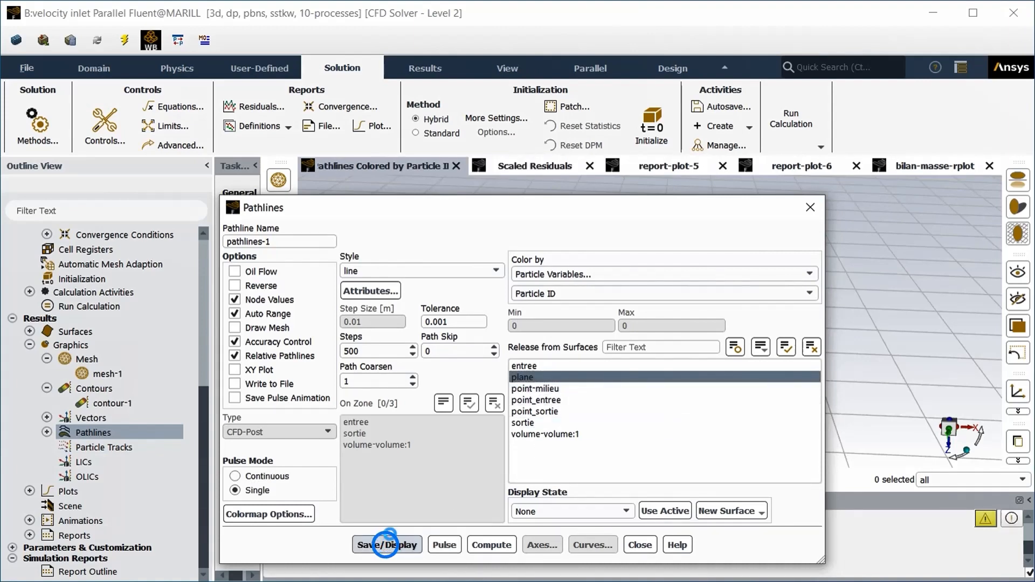
scroll(637, 365, "up", 5)
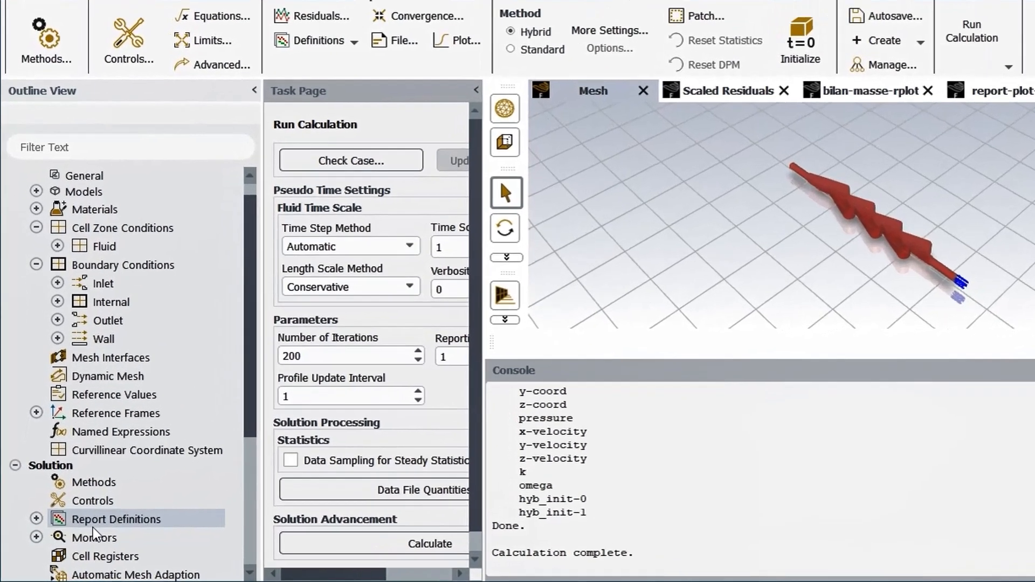
- Compute the area-weighted average of Static Pressure on the entree surface through a new surface report definition
right_click(93, 526)
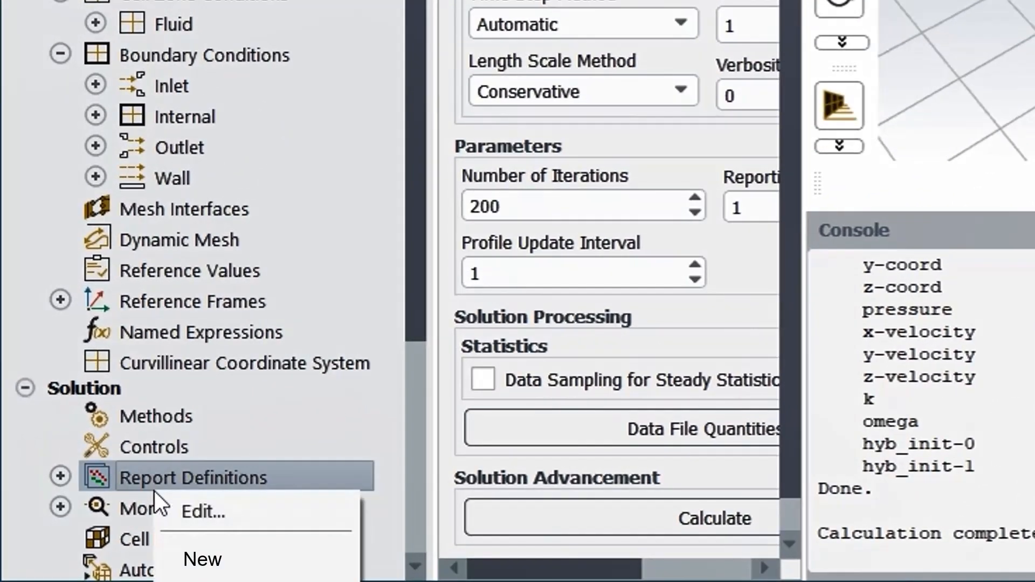
left_click(282, 558)
left_click(621, 335)
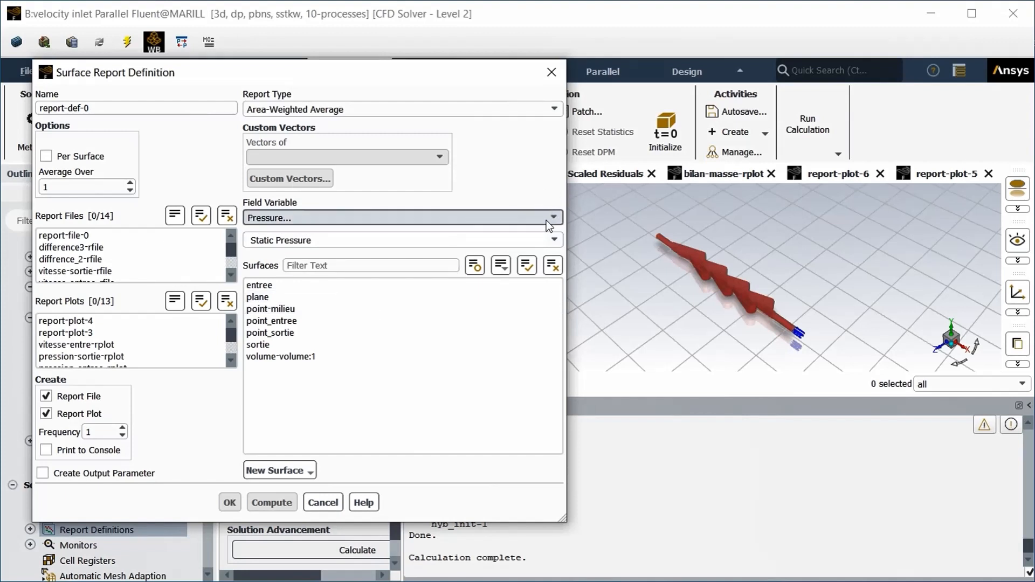
left_click(292, 284)
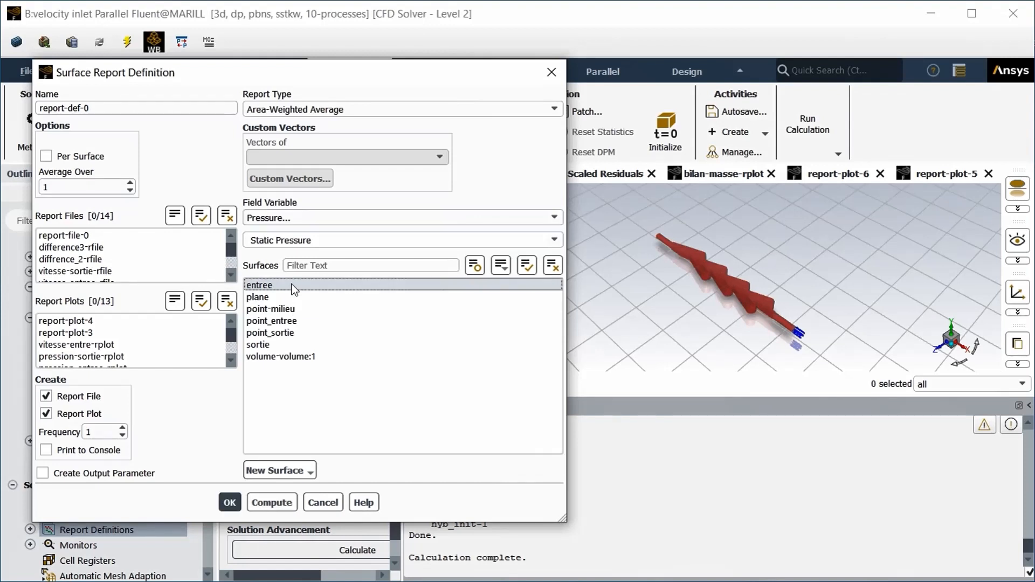
left_click(274, 500)
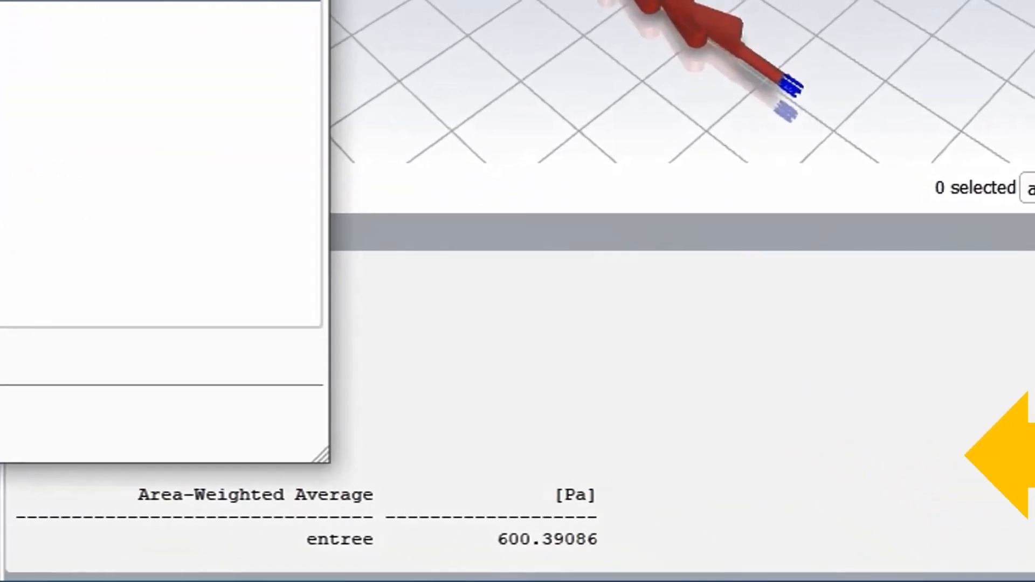
left_click_drag(162, 91, 162, 2)
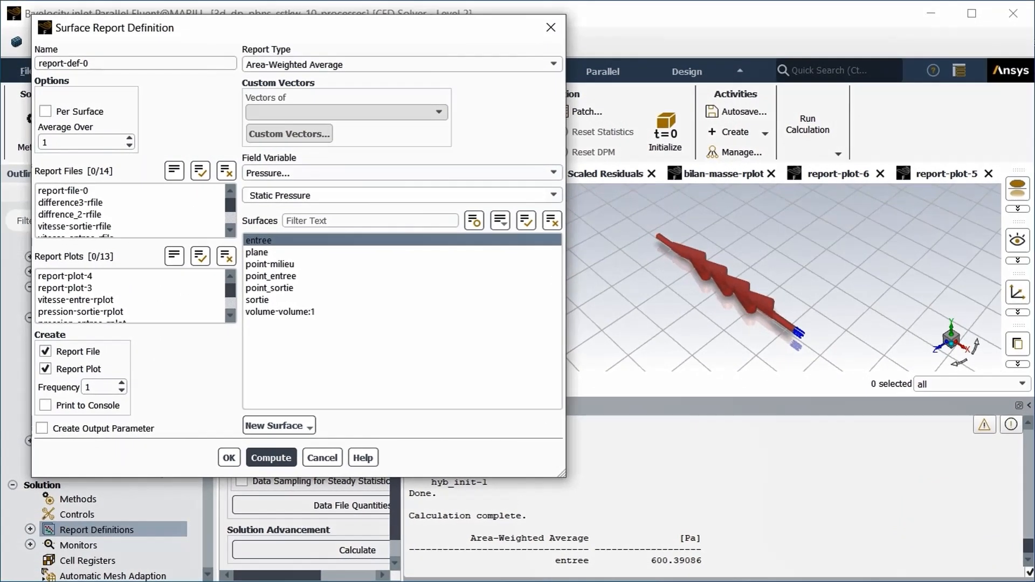
- Switch the surface report's field variable to Velocity and compute its area-weighted average on the entree surface
left_click(316, 347)
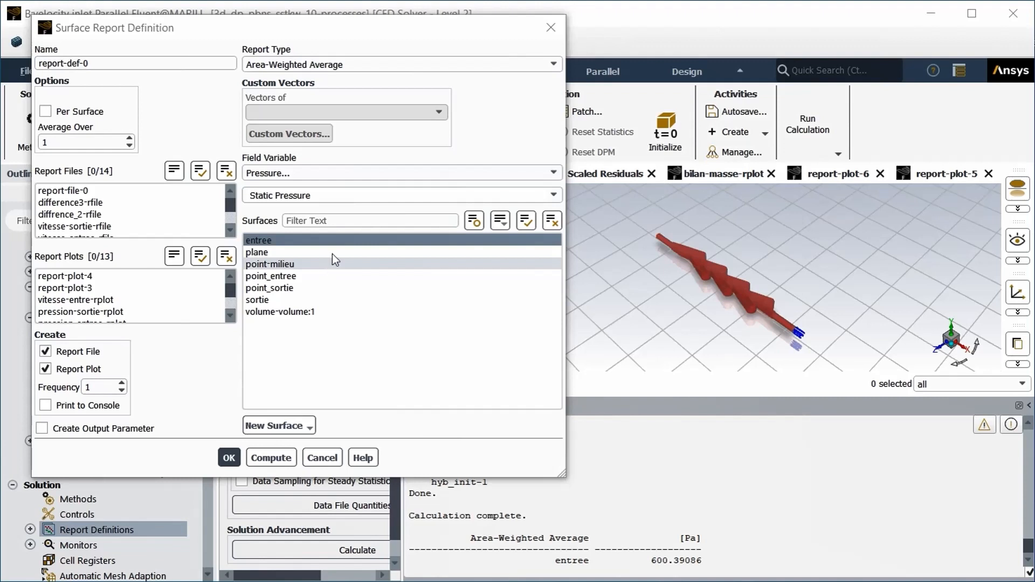
left_click(451, 172)
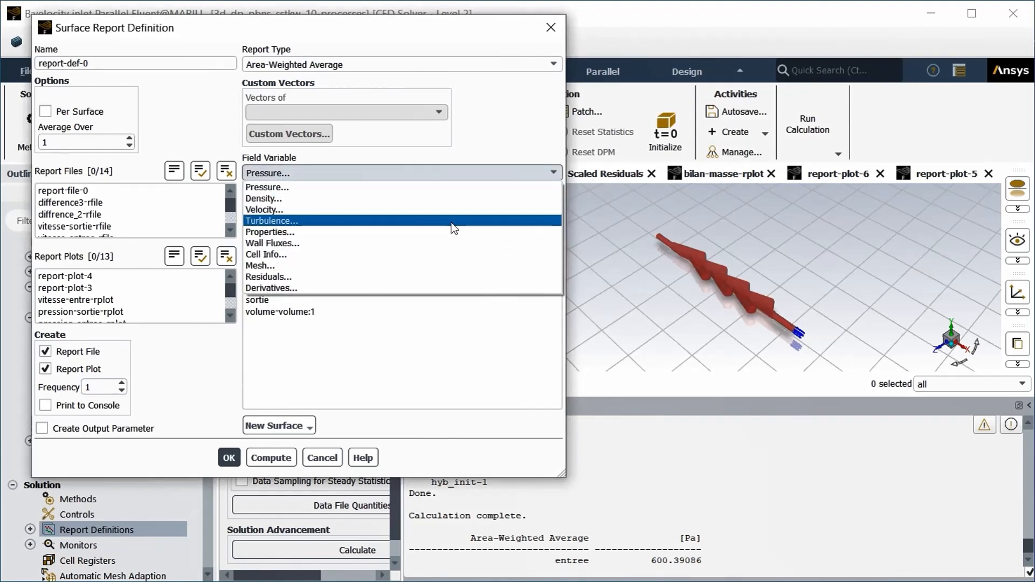
left_click(458, 213)
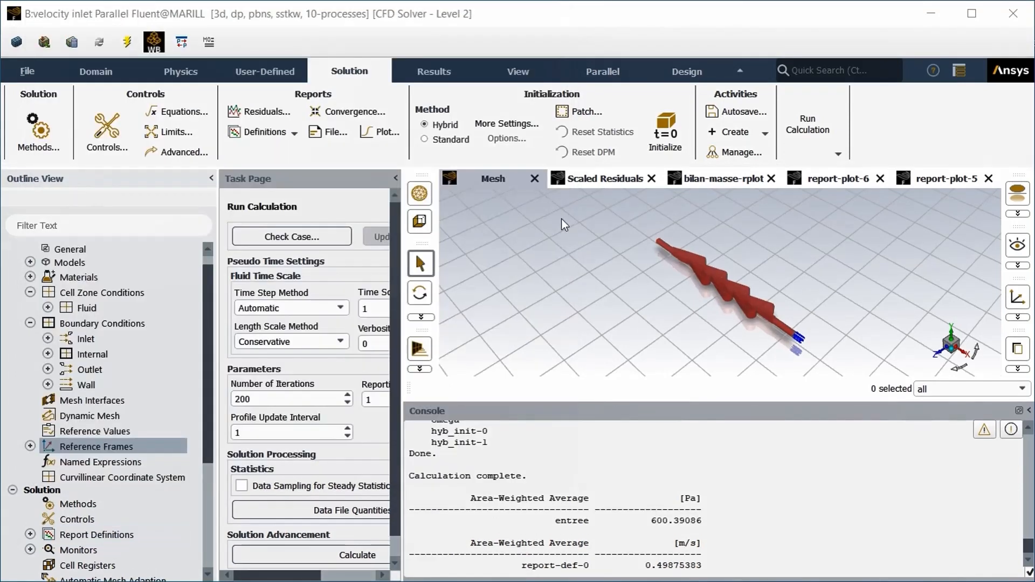
- Compute the Mass Flow Rate through the entree boundary with a flux report, keeping the console results in view, and close the report
left_click(428, 74)
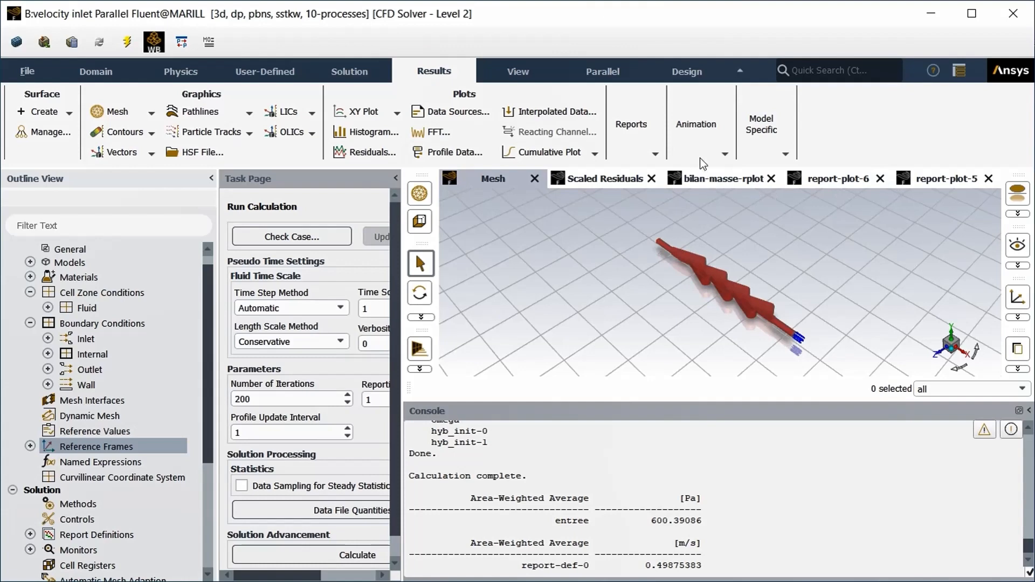
left_click(655, 154)
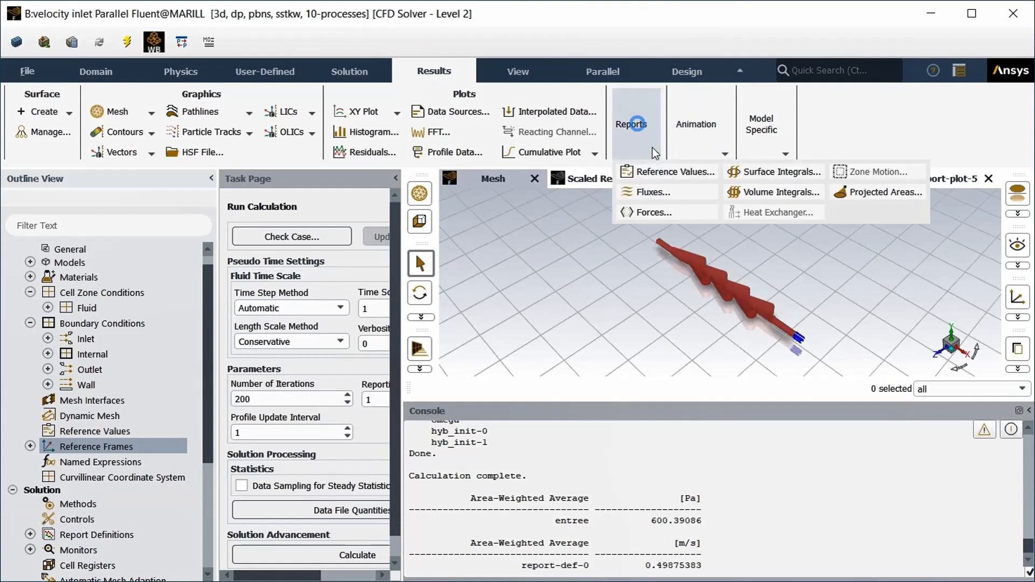
left_click(650, 193)
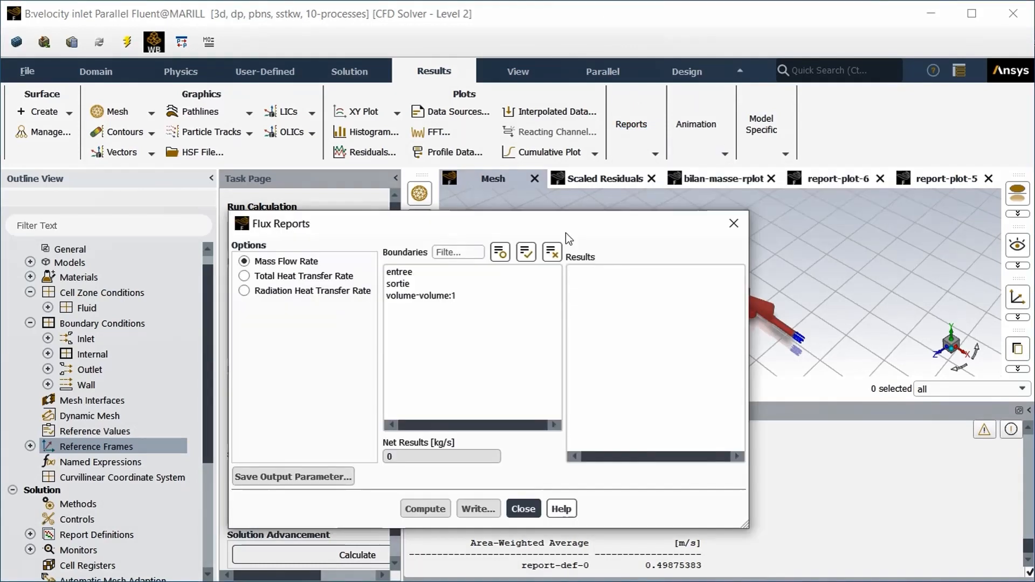
left_click(506, 275)
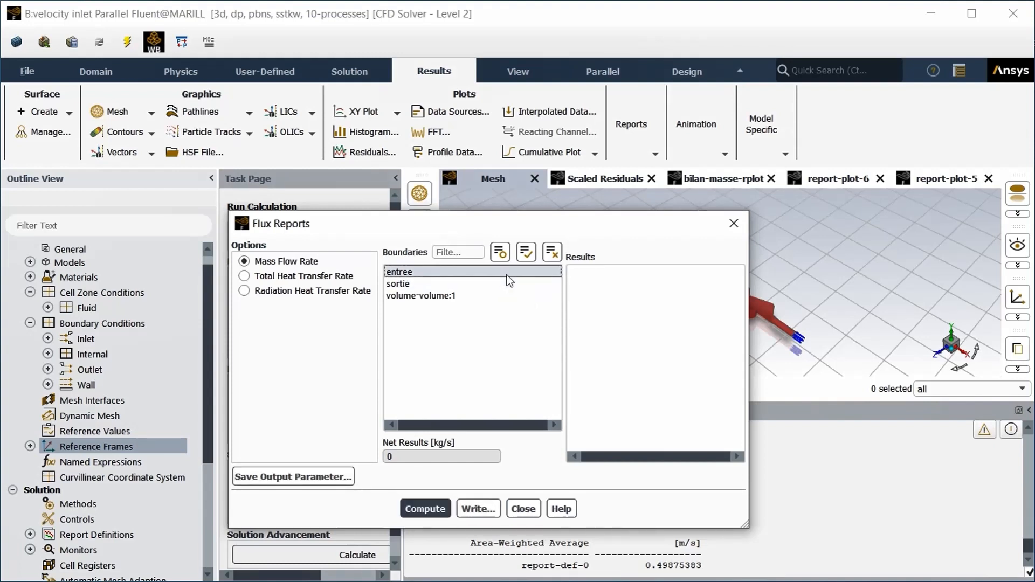
left_click(431, 510)
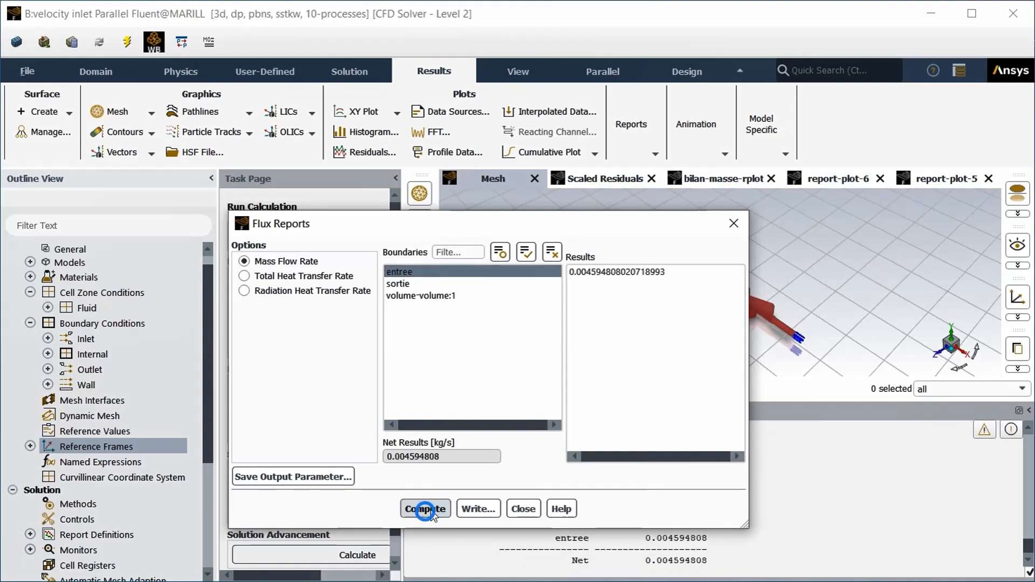
left_click_drag(449, 227, 458, 114)
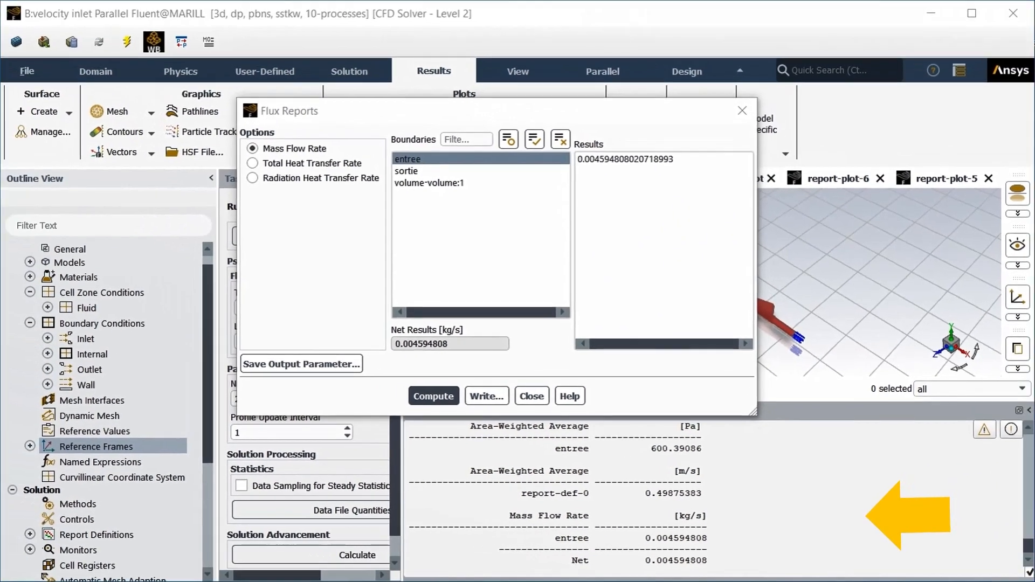
left_click(424, 338)
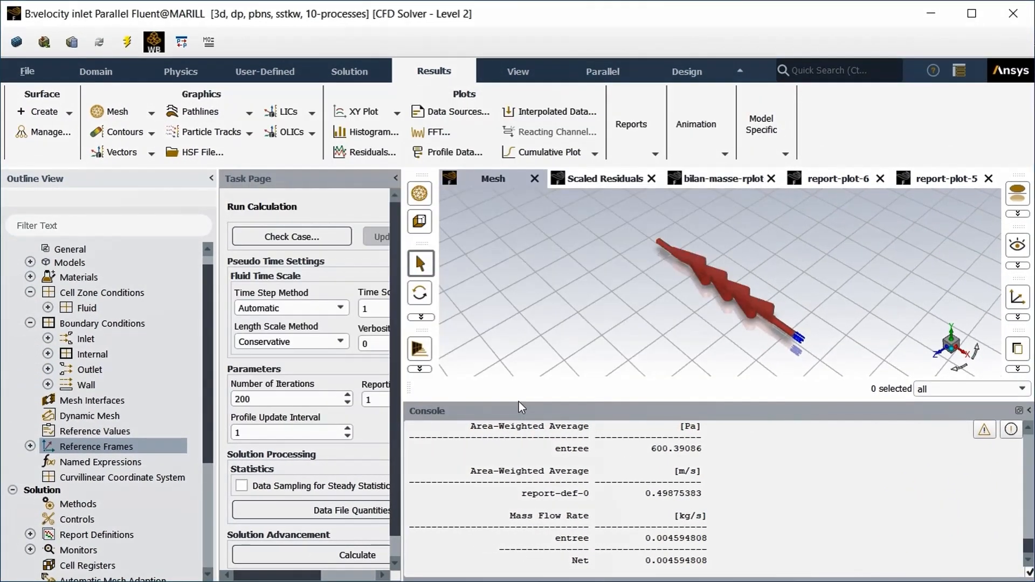